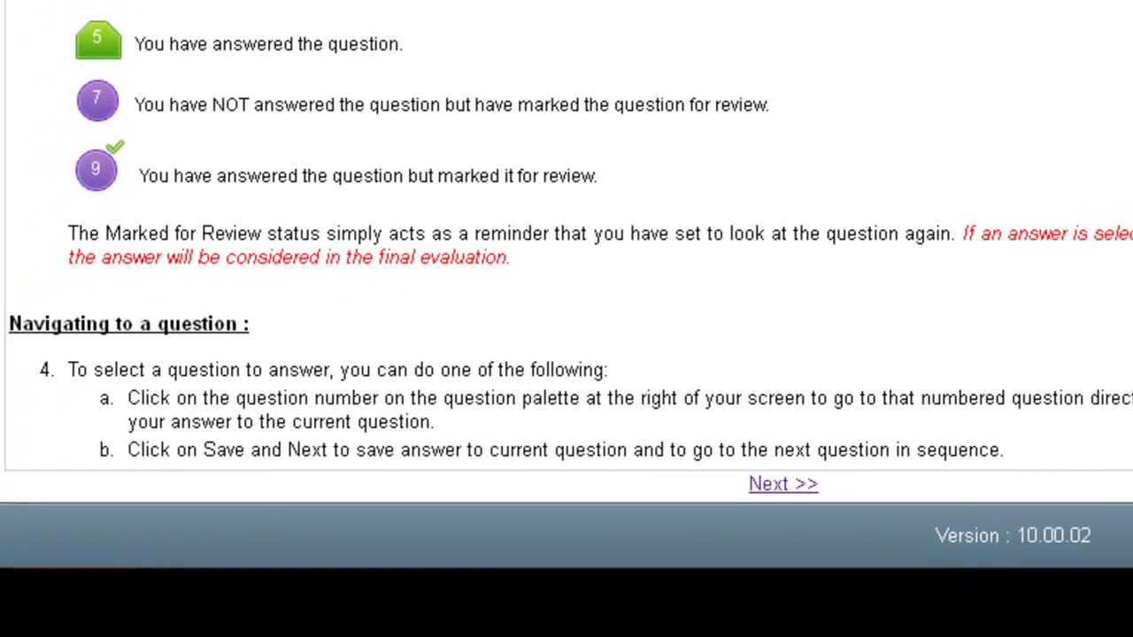
Read the general instructions through the section navigation rules and continue to the next instructions page
scroll(566, 266, down, 4)
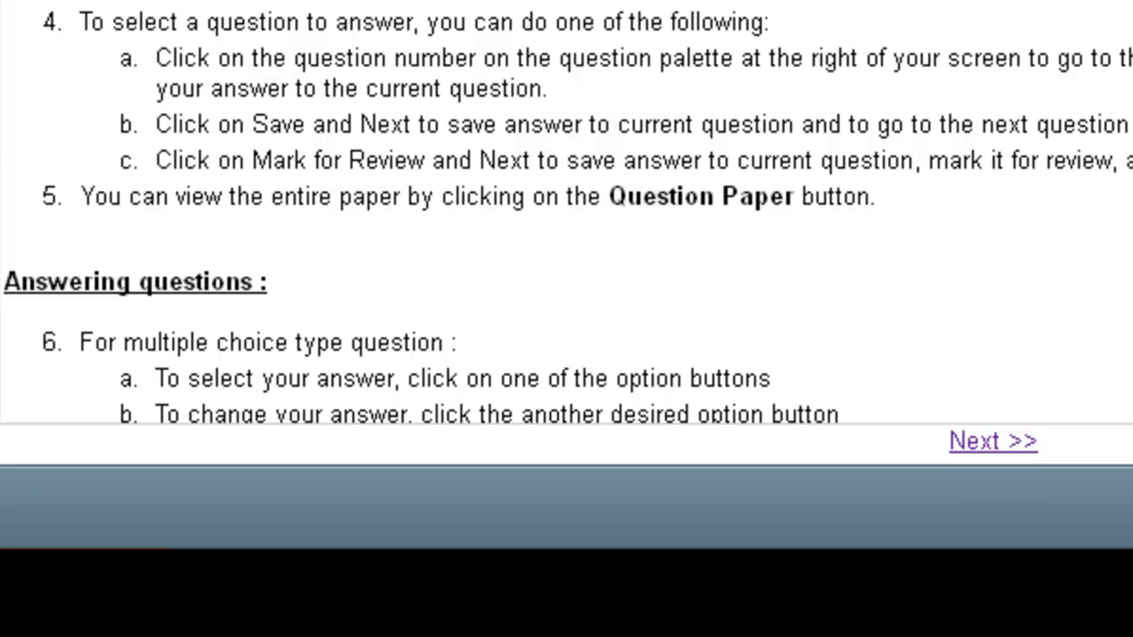
scroll(567, 265, down, 3)
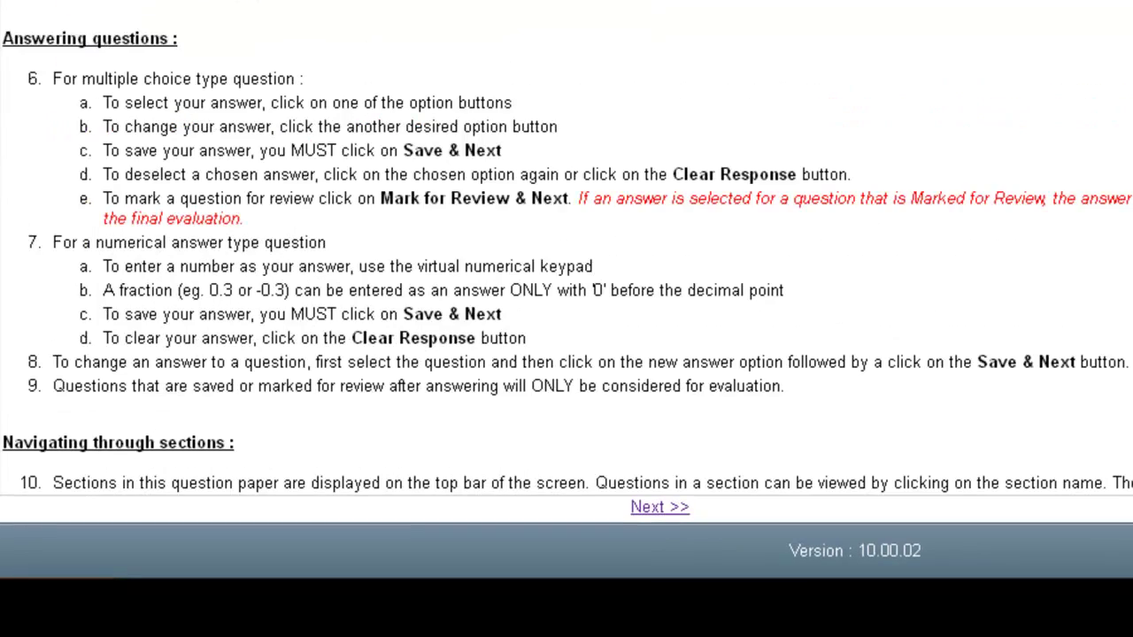
scroll(567, 248, down, 3)
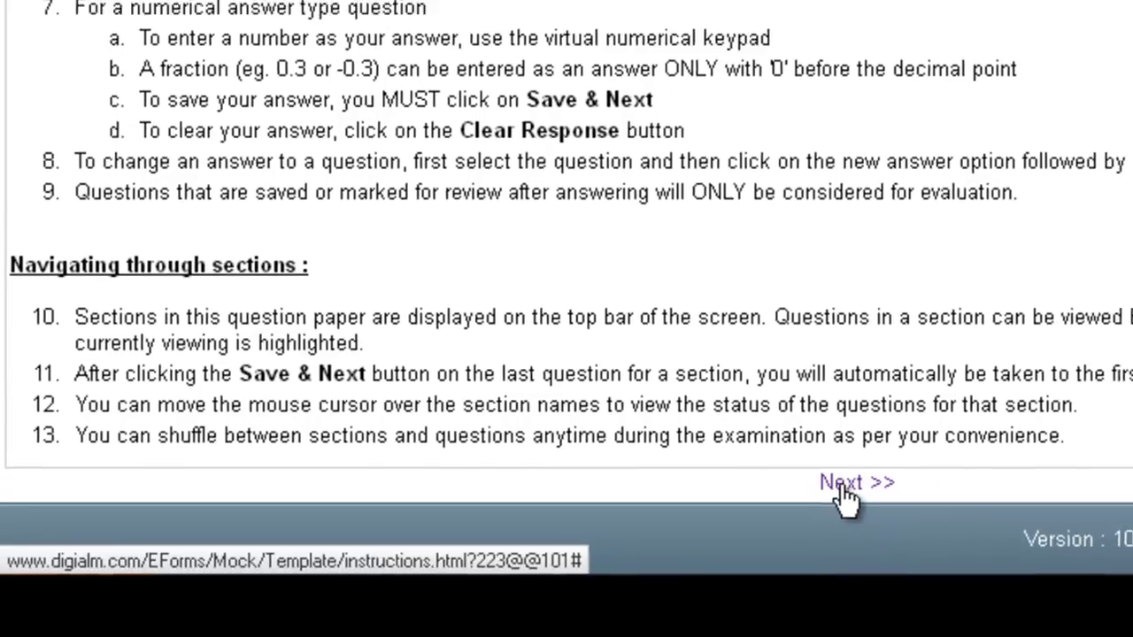
click(904, 461)
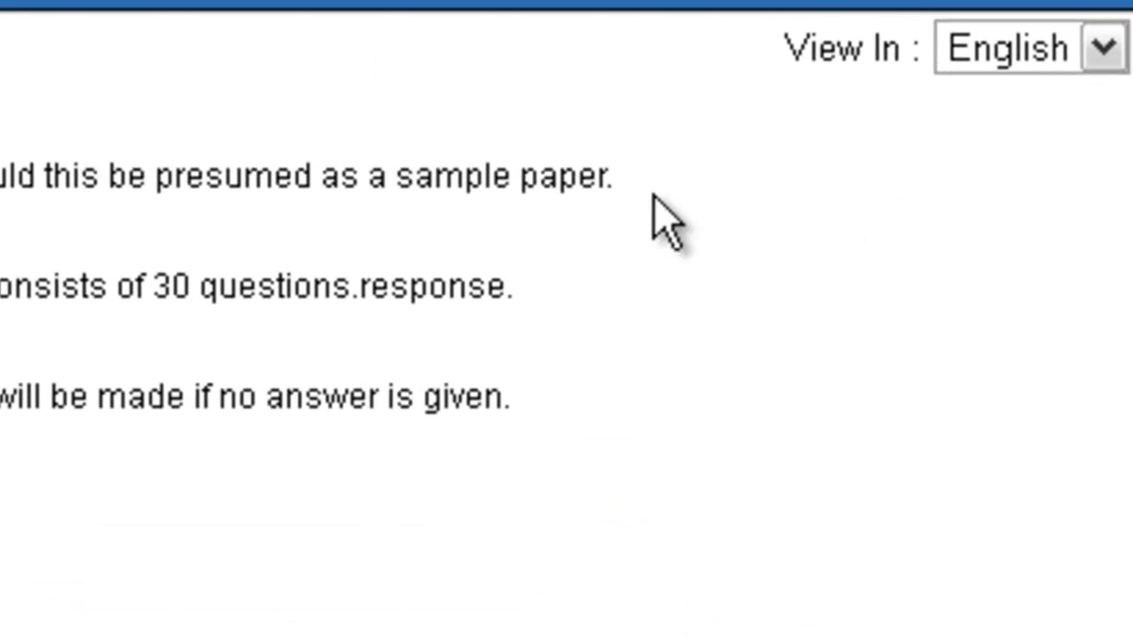
Try out the viewing language options for the exam-specific instructions
click(1104, 49)
click(1106, 99)
click(1044, 46)
click(1052, 145)
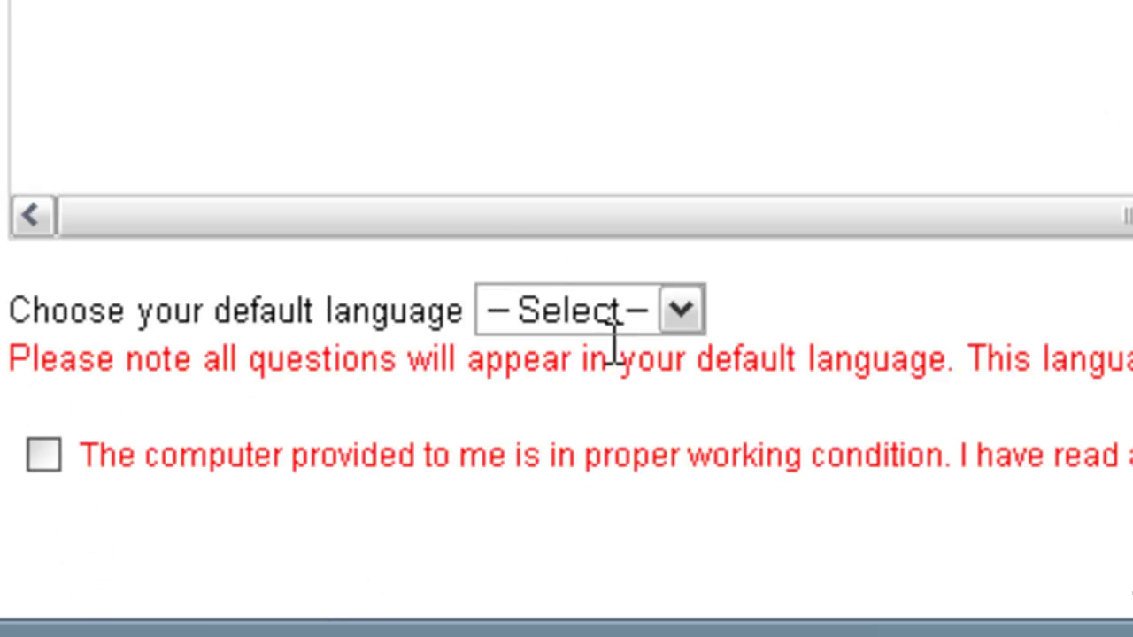
Choose English as the default language, accept the declaration about the computer and instructions, and begin the test
click(683, 317)
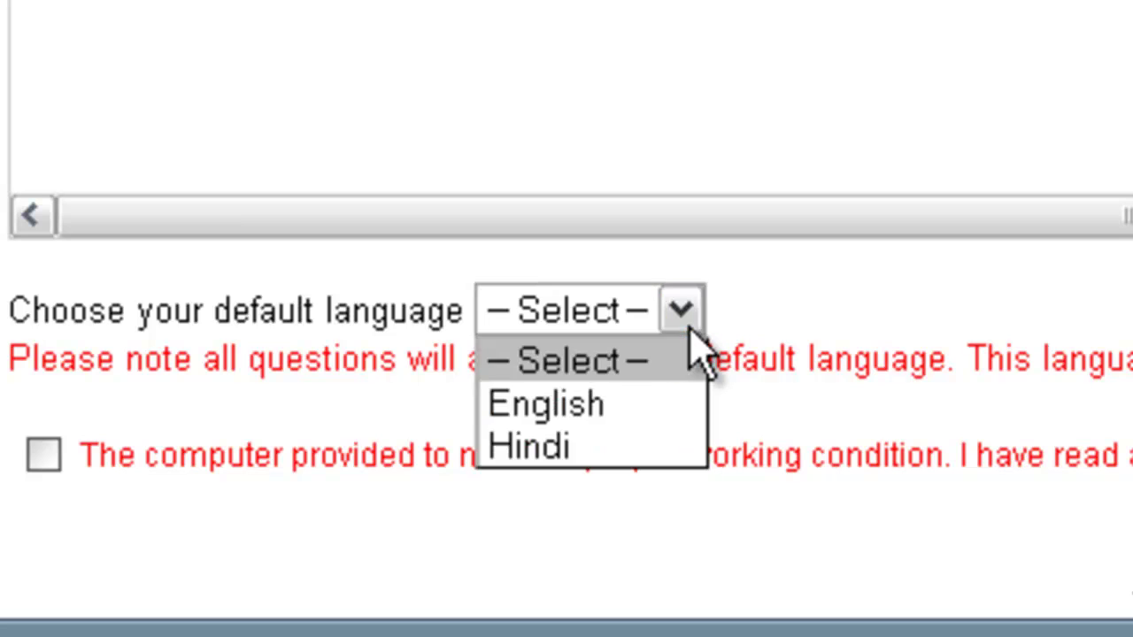
click(632, 403)
click(351, 451)
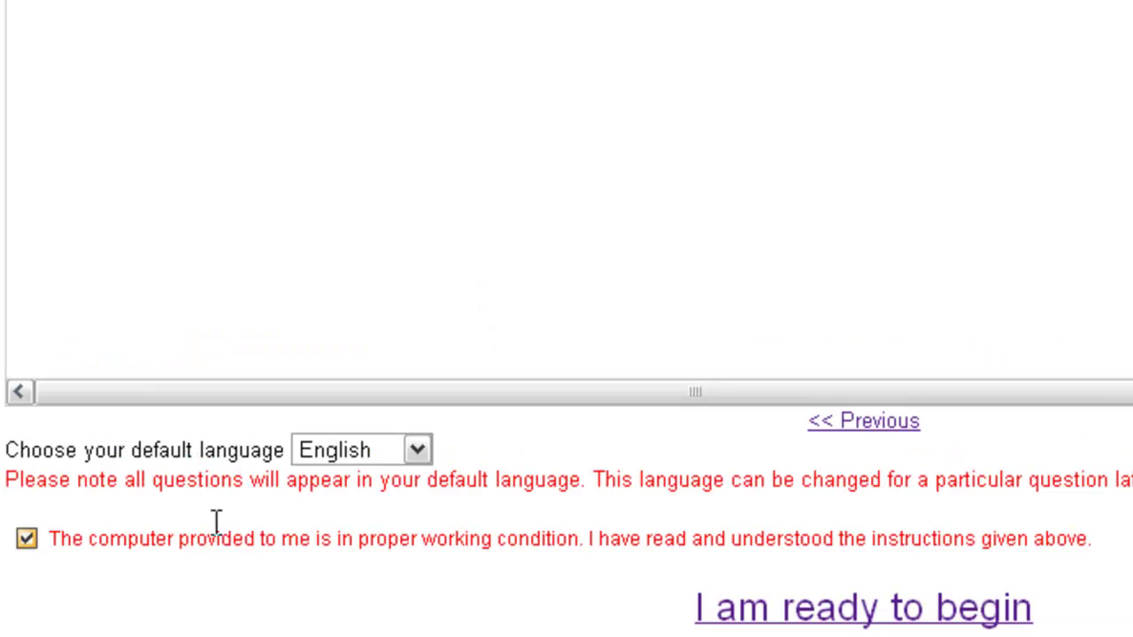
click(747, 617)
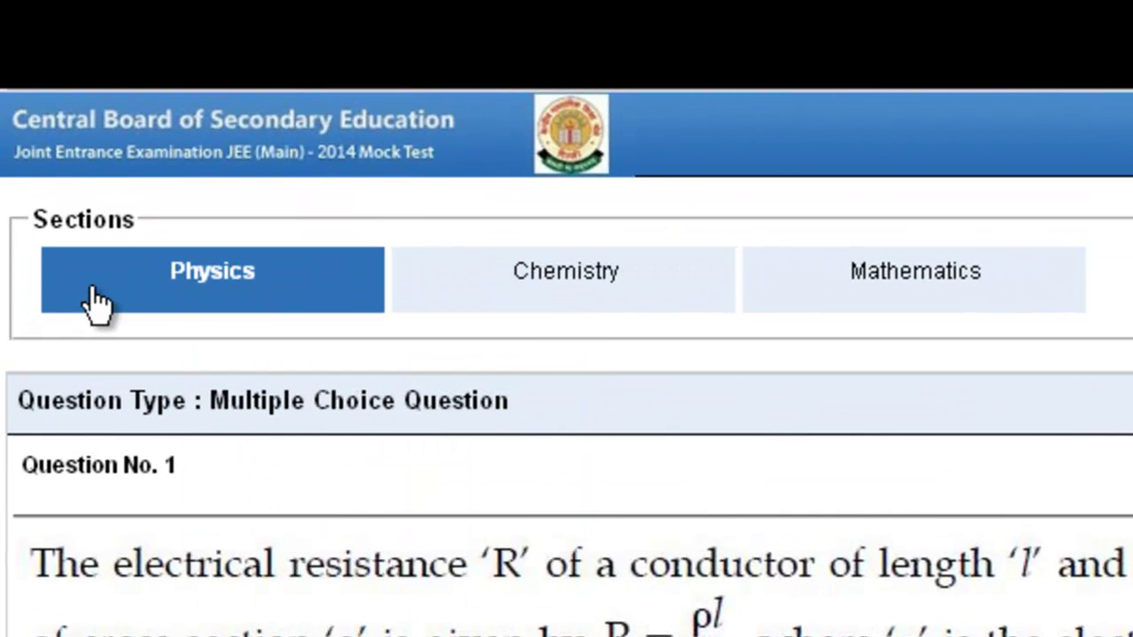
Check the question status summaries of the Mathematics, Physics and Chemistry sections
mouse_move(919, 284)
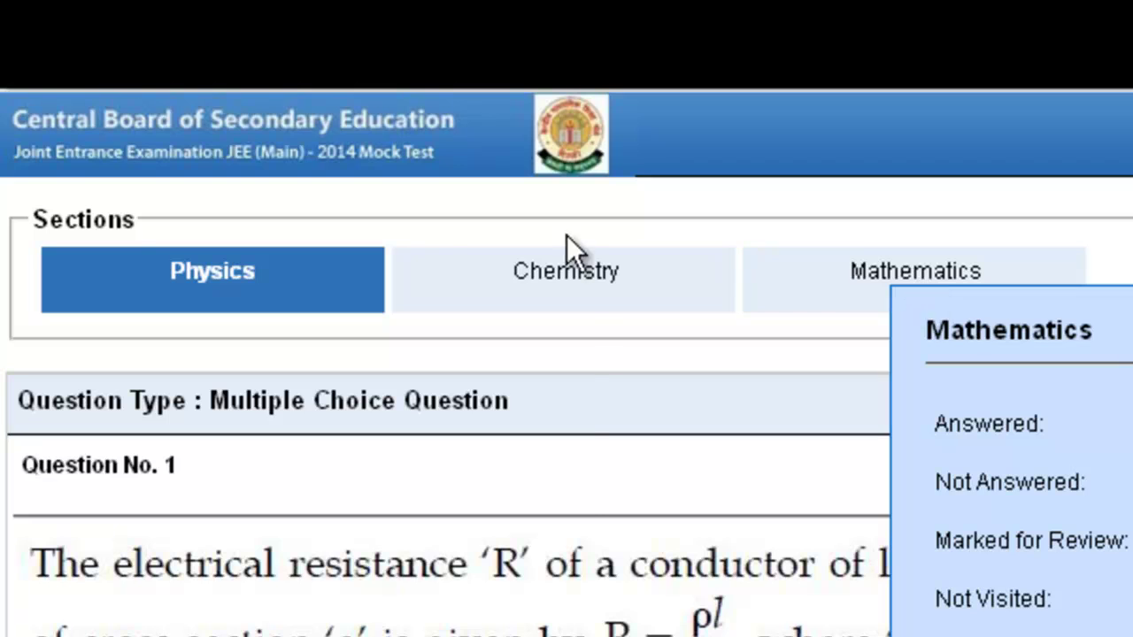
mouse_move(274, 292)
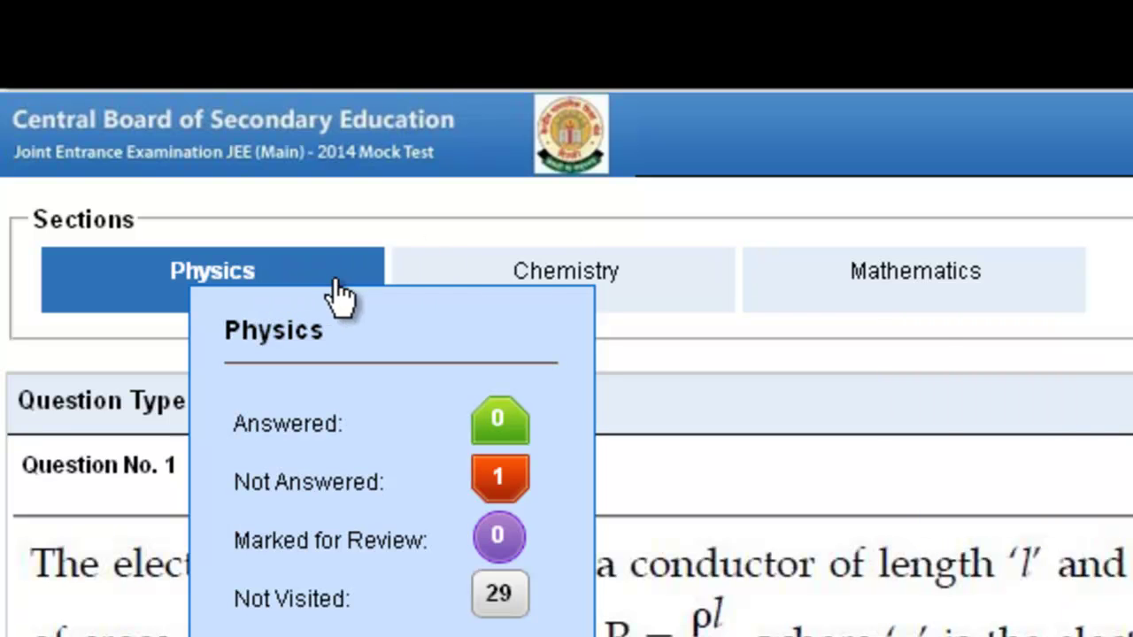
mouse_move(571, 288)
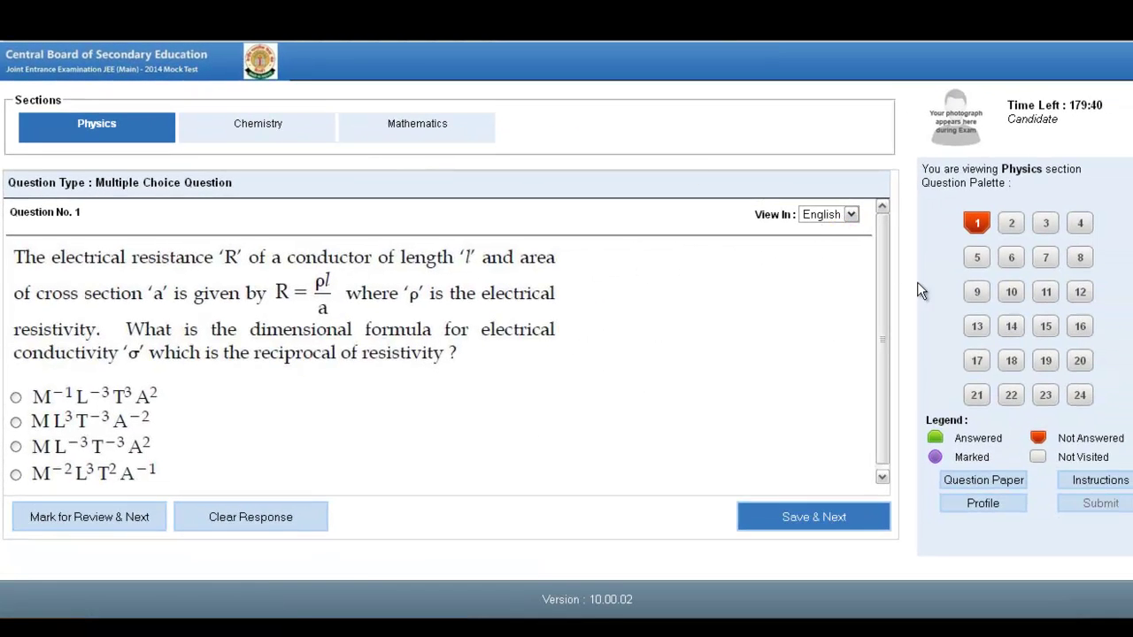
View Physics question 1 in Hindi and return it to English
click(851, 216)
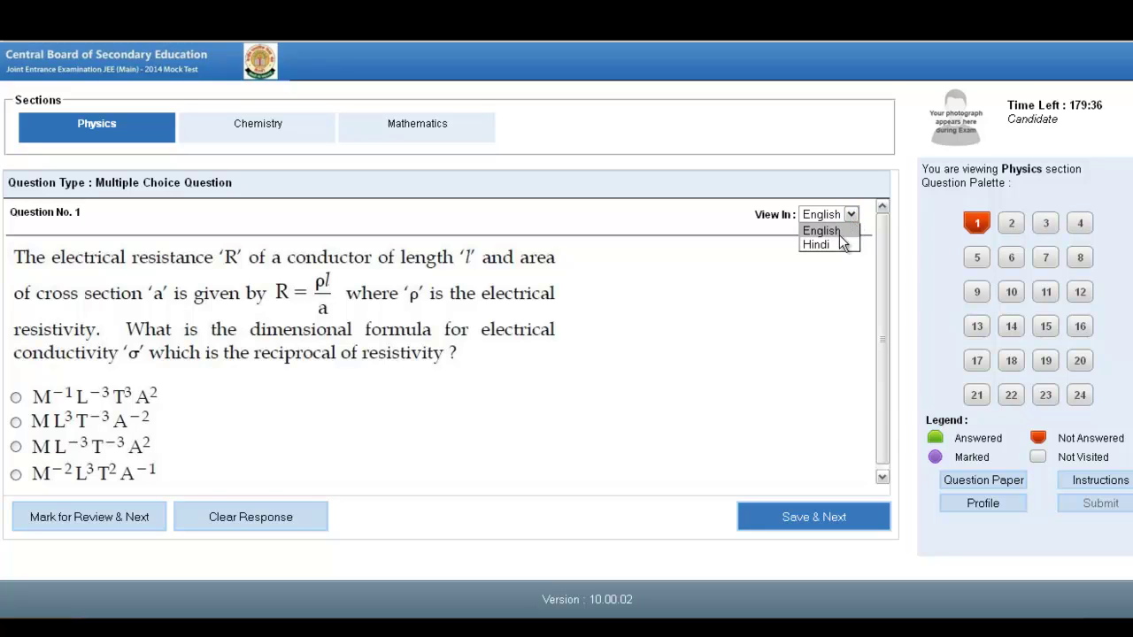
click(834, 244)
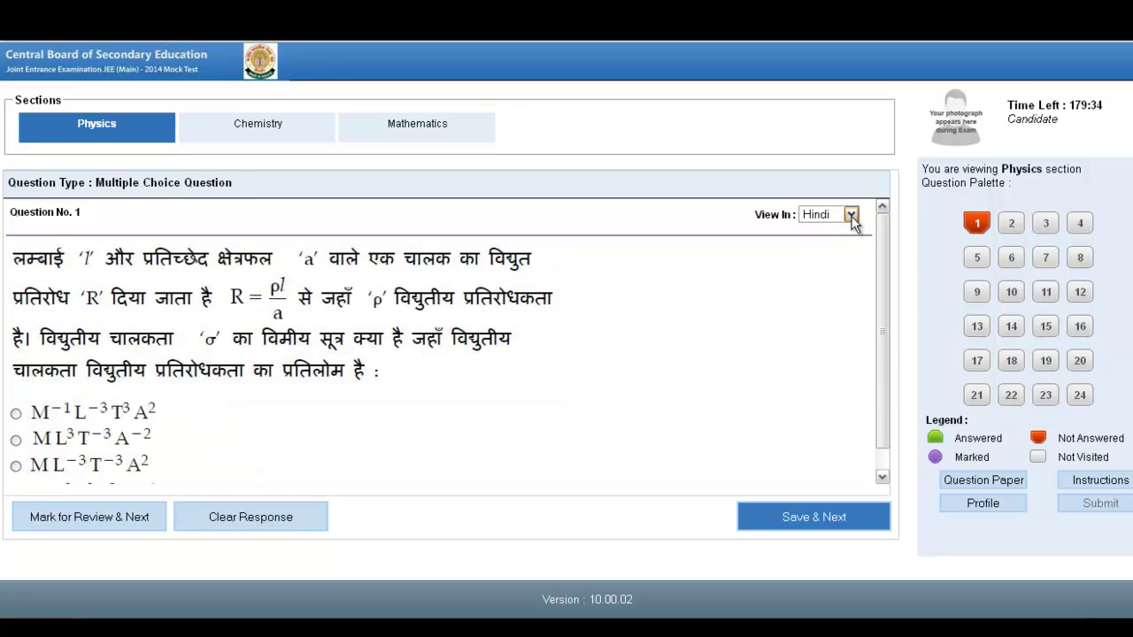
click(851, 216)
click(828, 232)
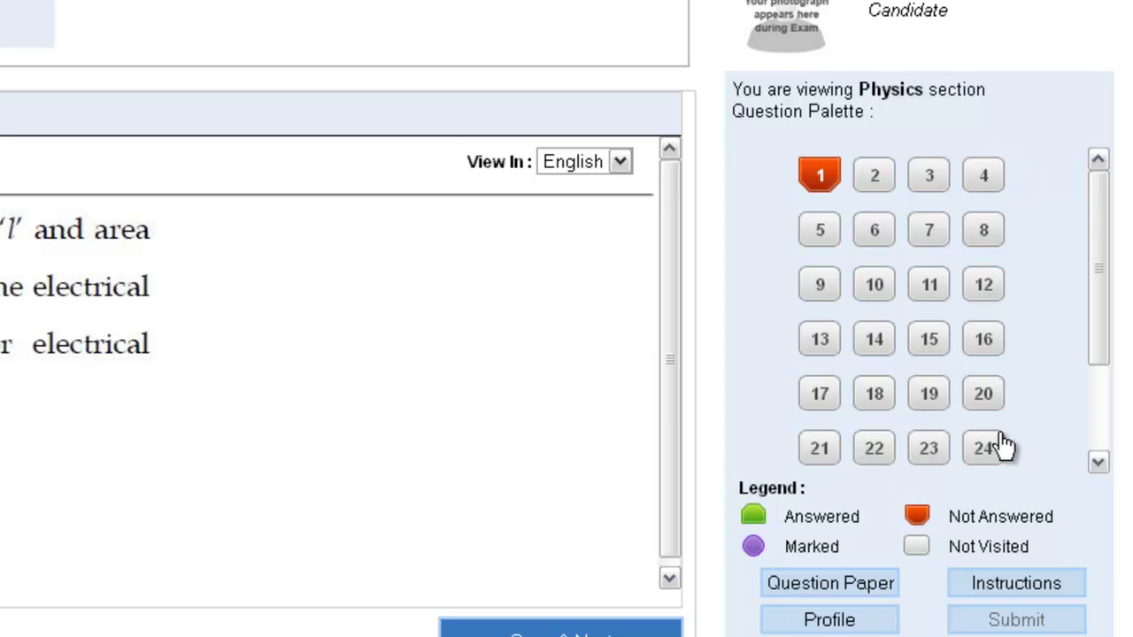
Look through the rest of the Physics question palette, and view the candidate's profile details and the exam instructions
click(26, 25)
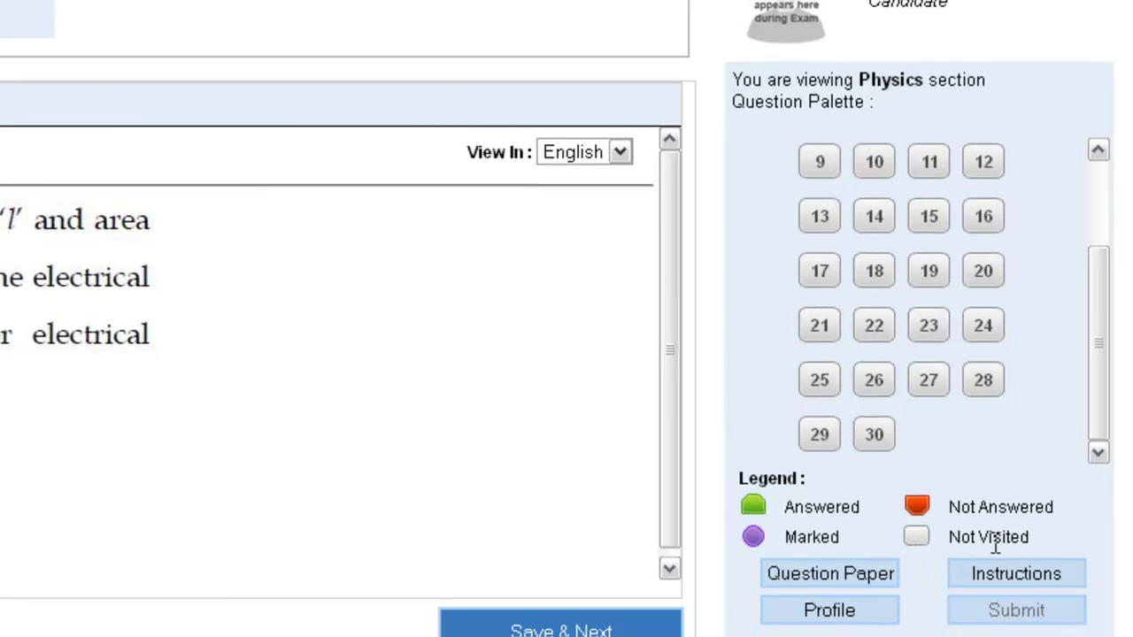
click(873, 622)
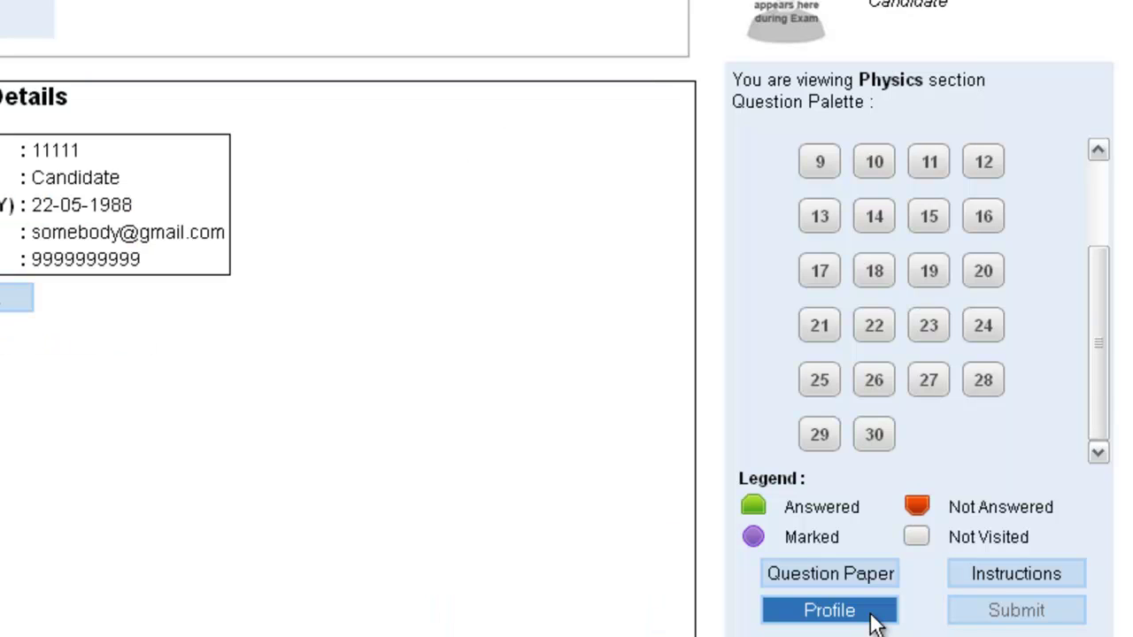
click(1003, 575)
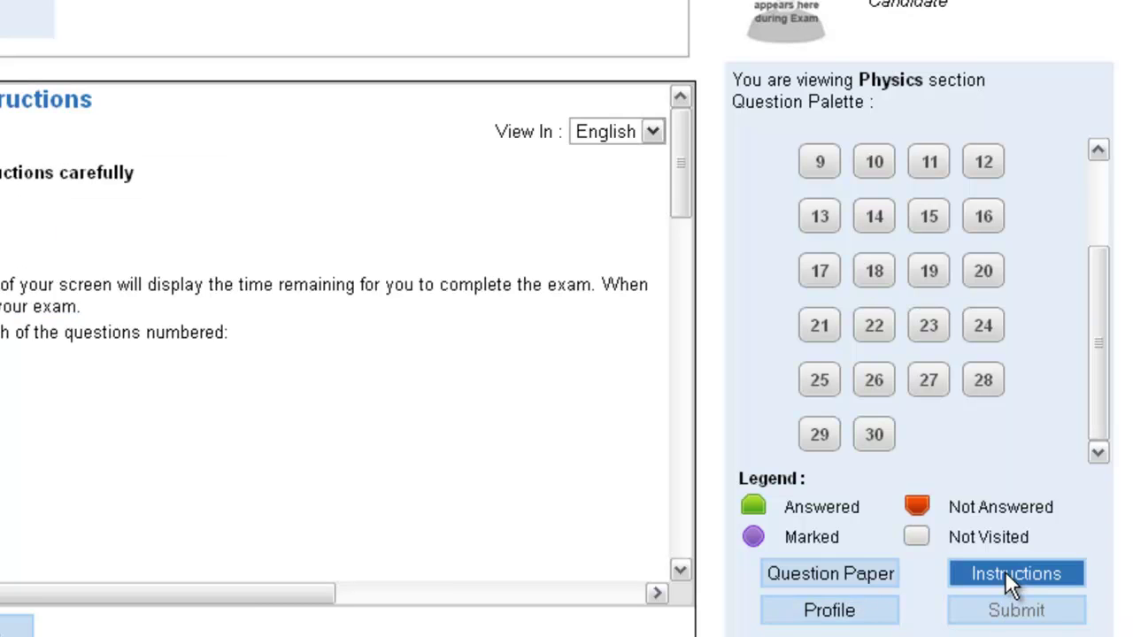
Open the full question paper and browse through its Physics questions
click(868, 575)
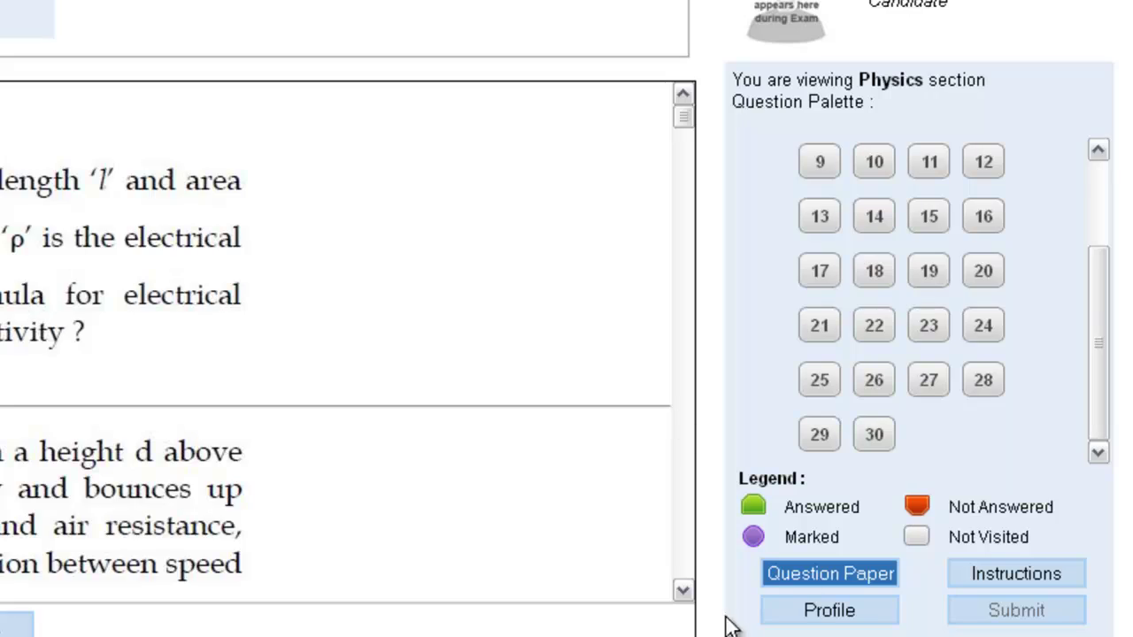
scroll(1032, 294, down, 10)
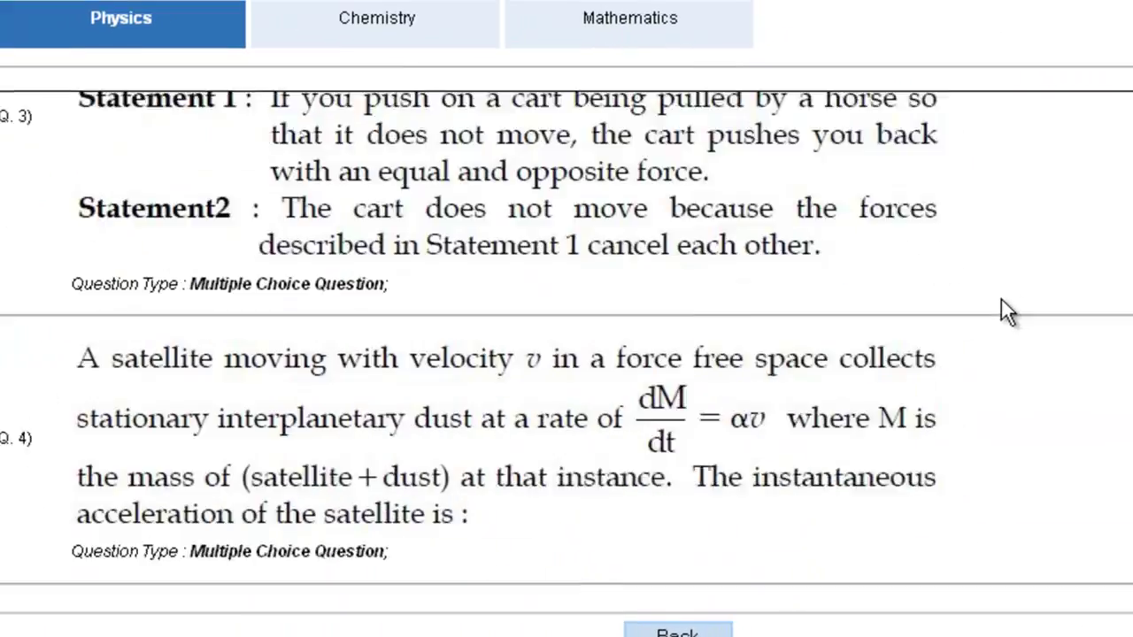
scroll(992, 301, down, 12)
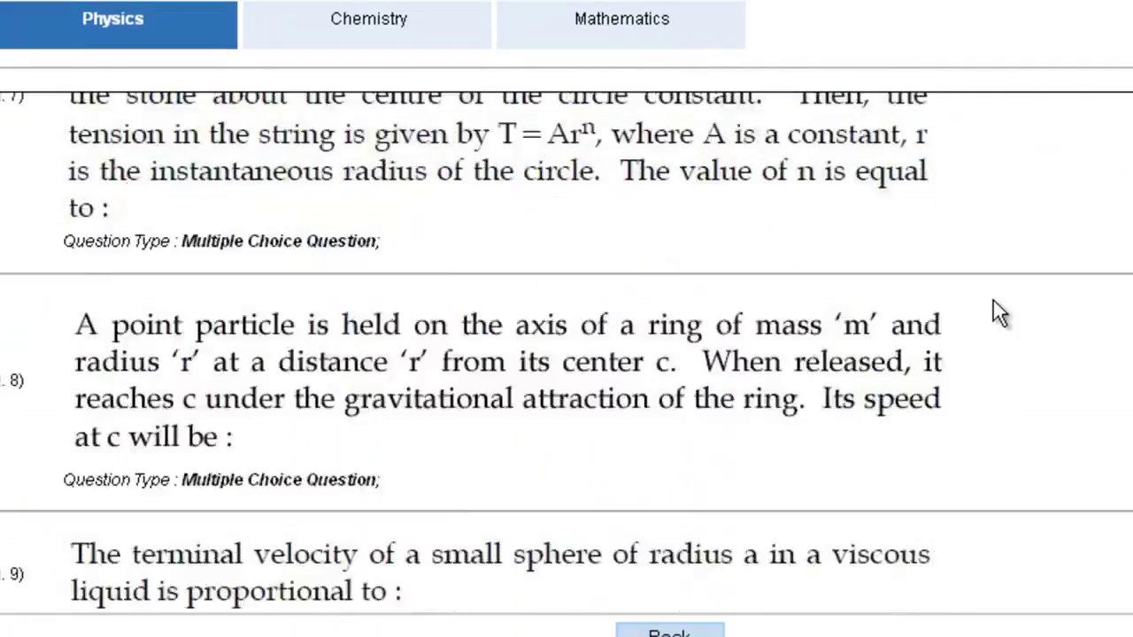
scroll(993, 301, up, 5)
scroll(993, 314, up, 5)
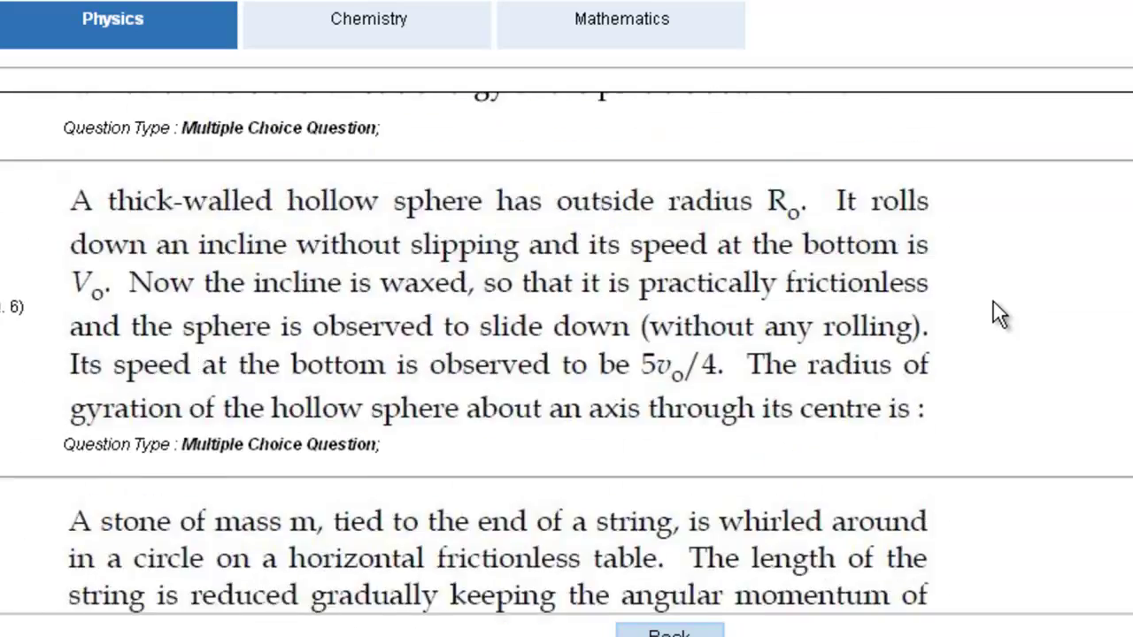
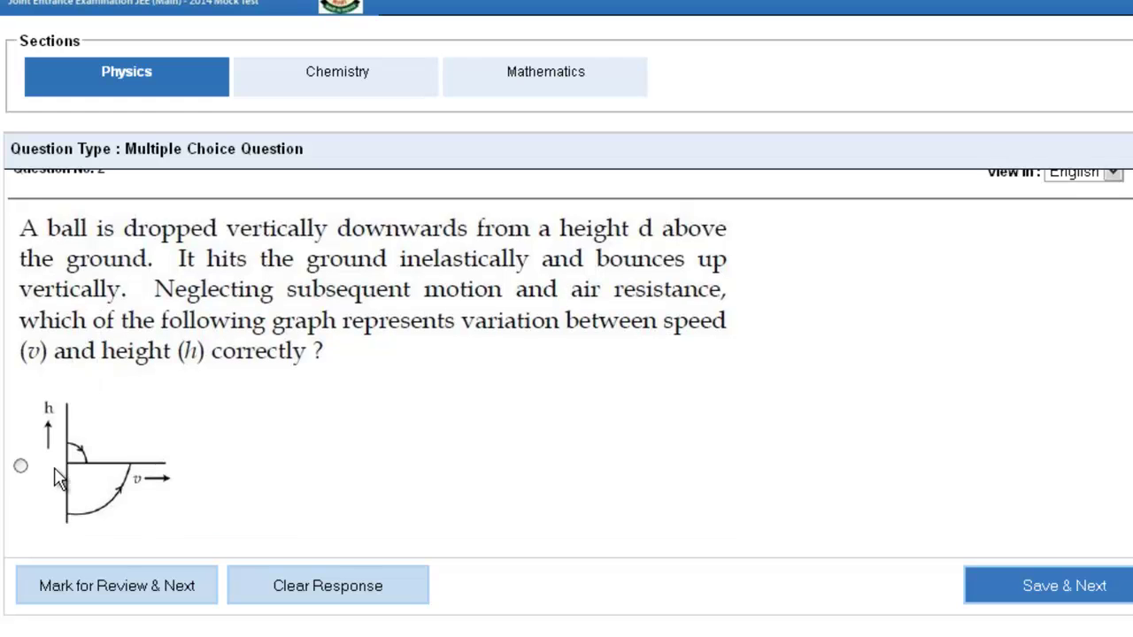
Answer Physics question 2 with the second graph, mark it for review, and move past question 3 without an answer
click(21, 525)
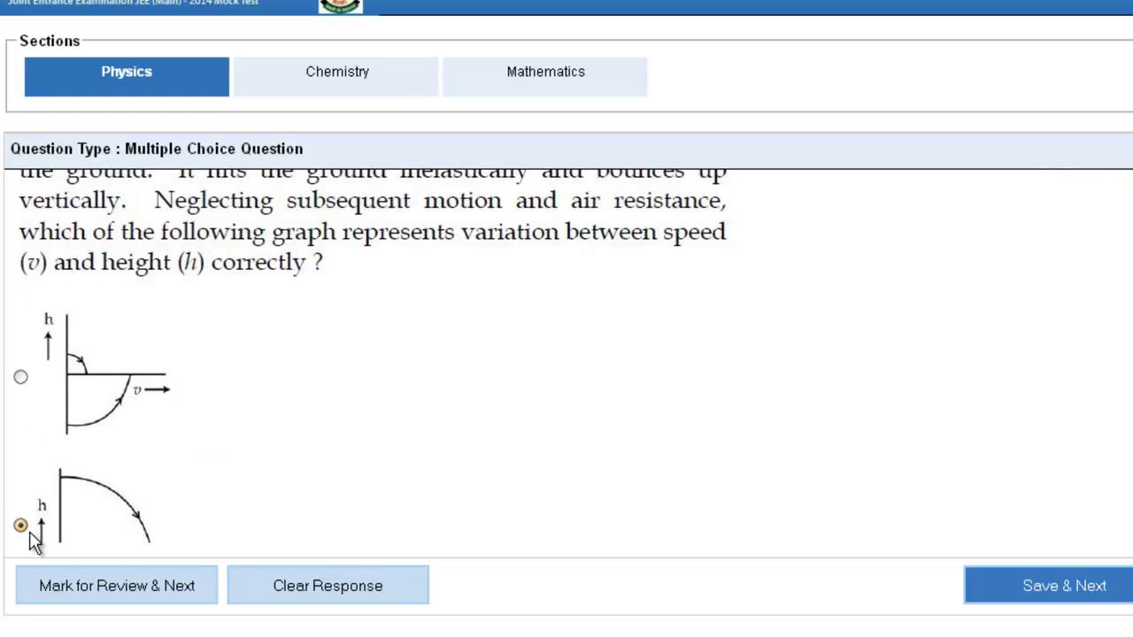
click(98, 591)
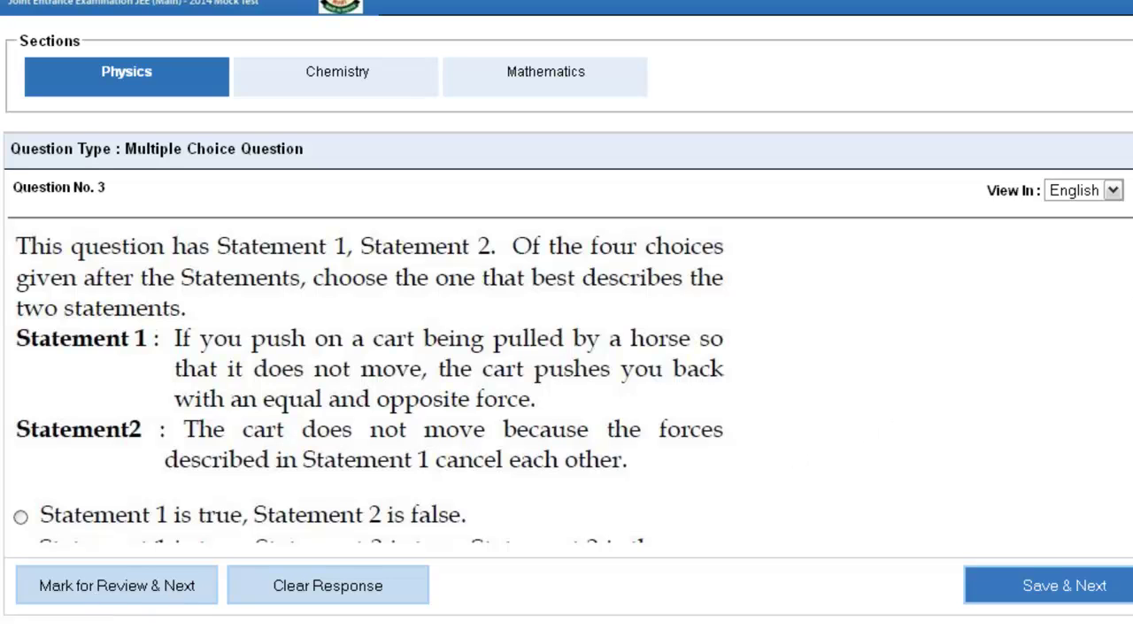
click(1041, 591)
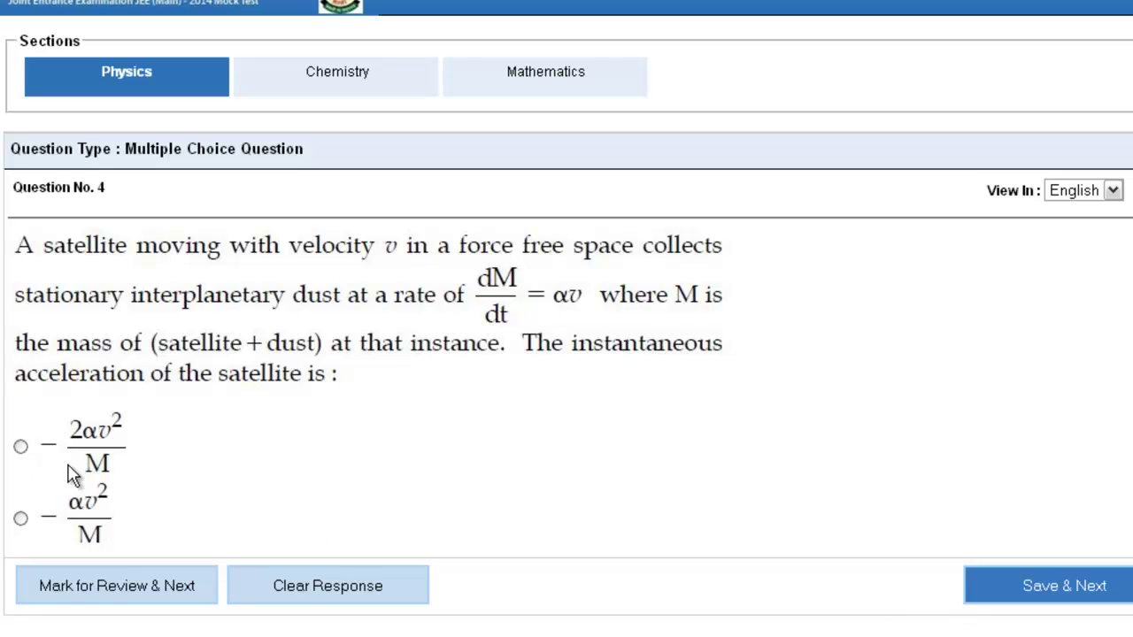
Answer Physics question 4 with the first option, −2αv²/M, and save the response
click(19, 448)
click(1047, 580)
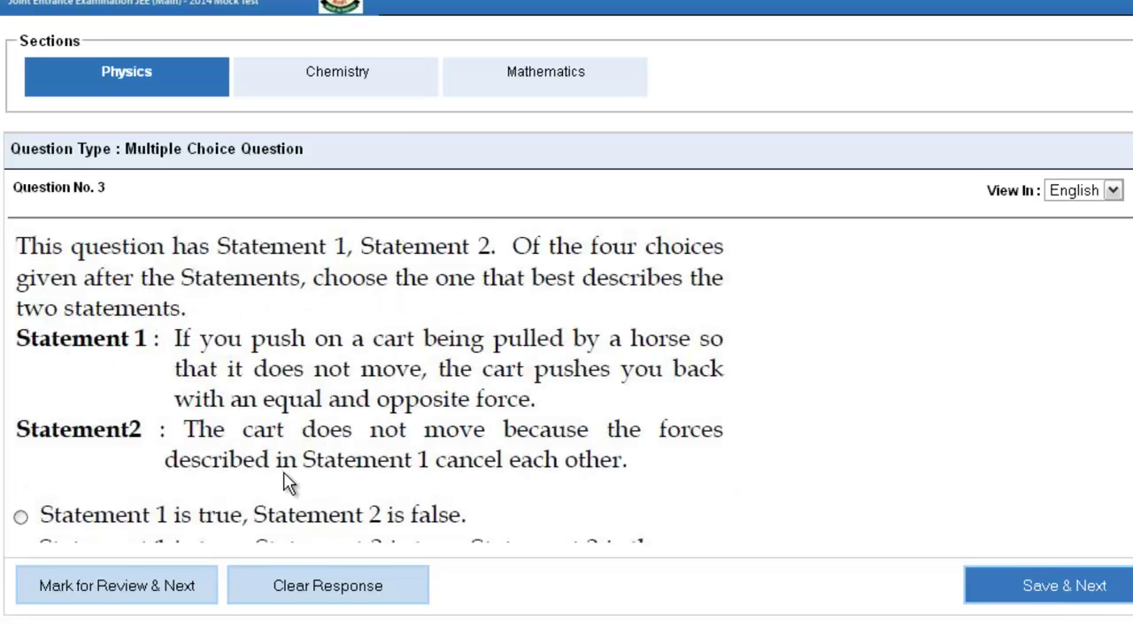
Answer Physics question 3 with "Statement 1 is false, Statement 2 is true." and save the response
scroll(290, 483, down, 1)
scroll(291, 483, down, 2)
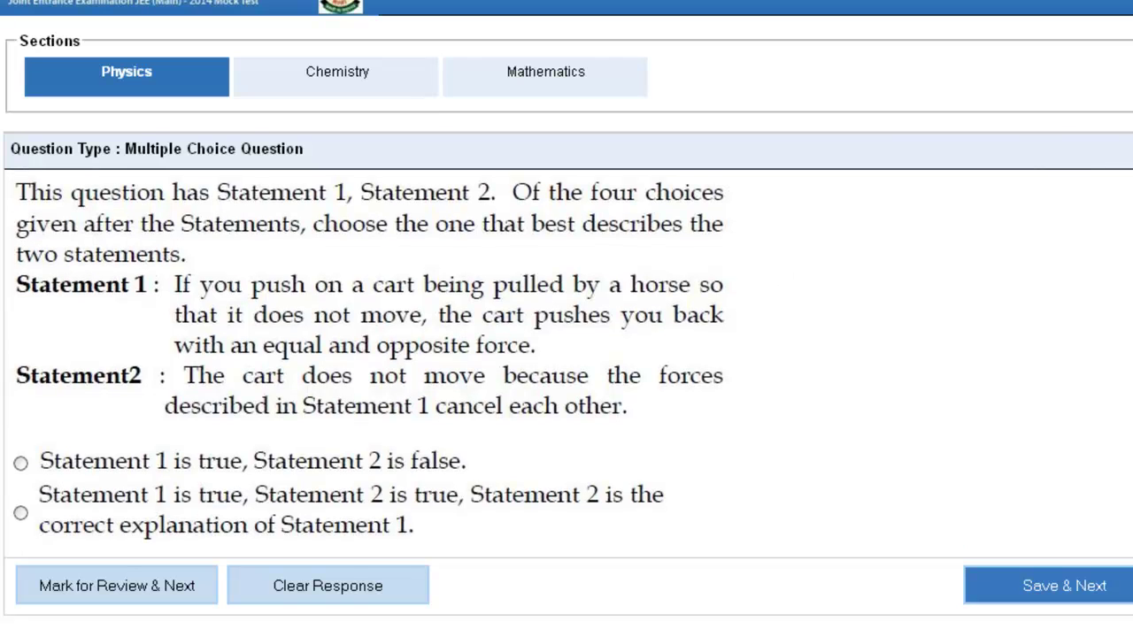
scroll(36, 527, down, 2)
scroll(36, 526, down, 5)
click(20, 524)
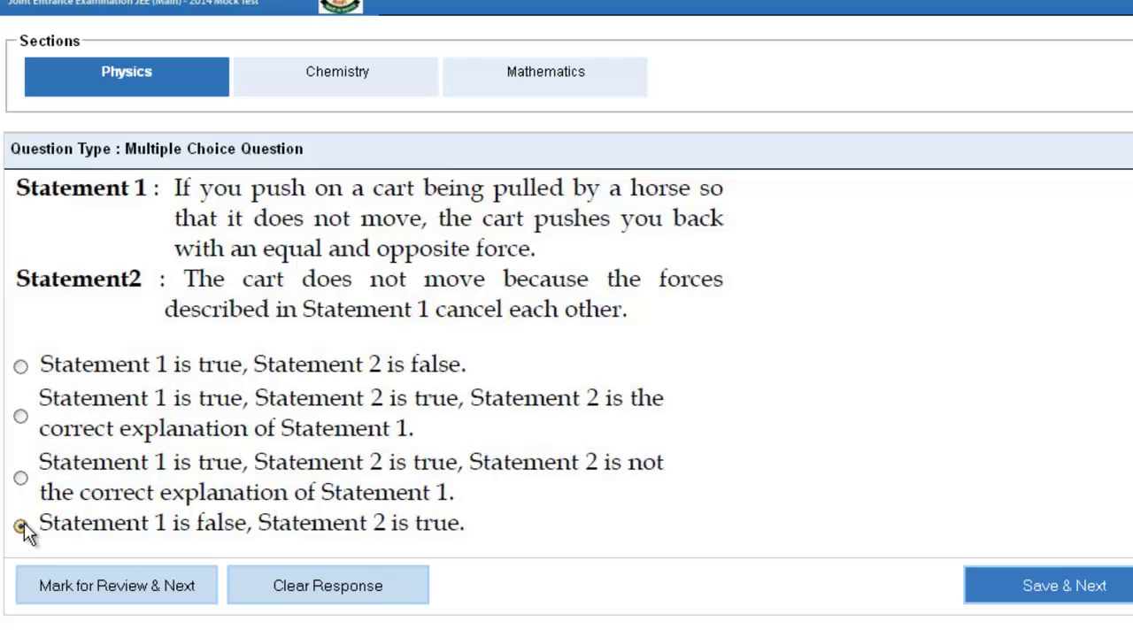
click(1022, 585)
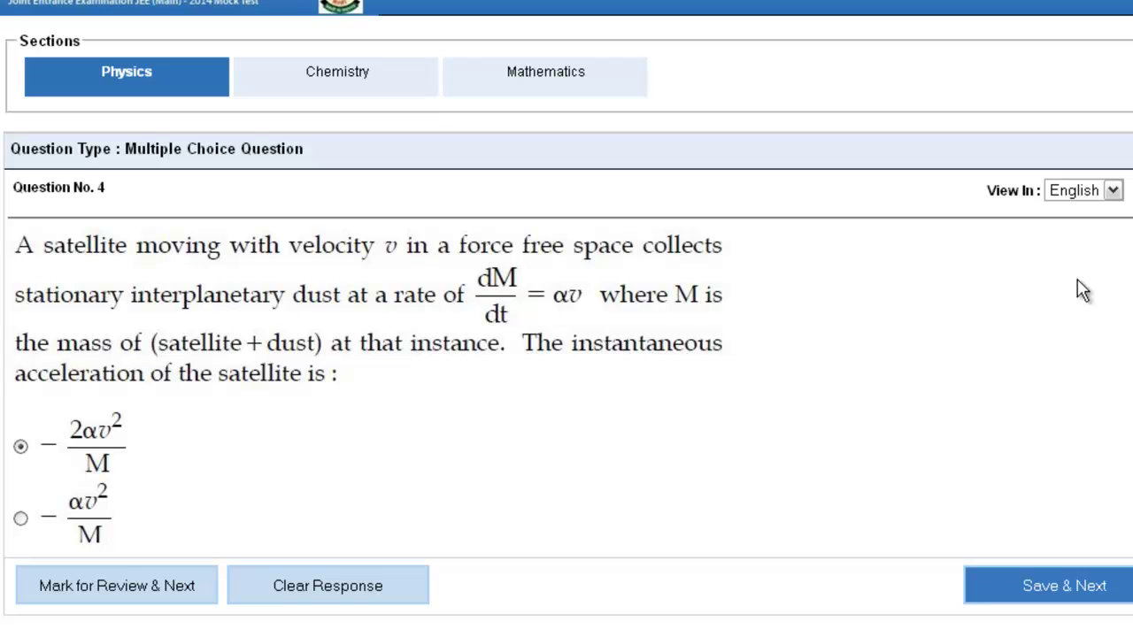
Check the Chemistry section's question status, open that section, and switch to the Mathematics section
mouse_move(354, 71)
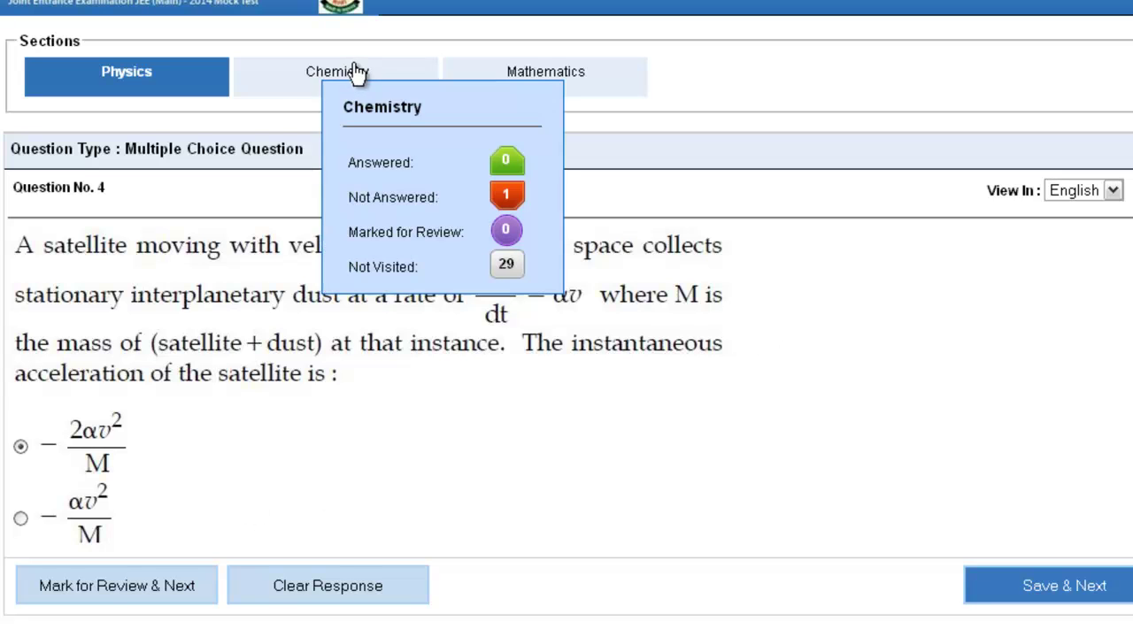
click(305, 80)
click(587, 80)
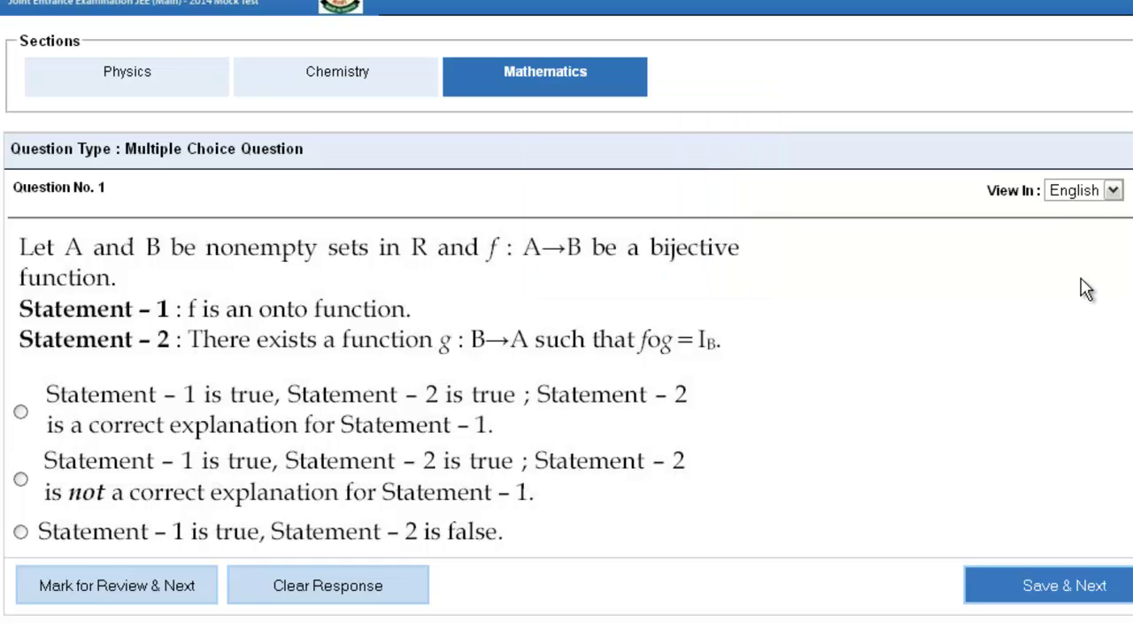
View Mathematics question 1 in Hindi, return it to English, and look over its answer options
click(1112, 191)
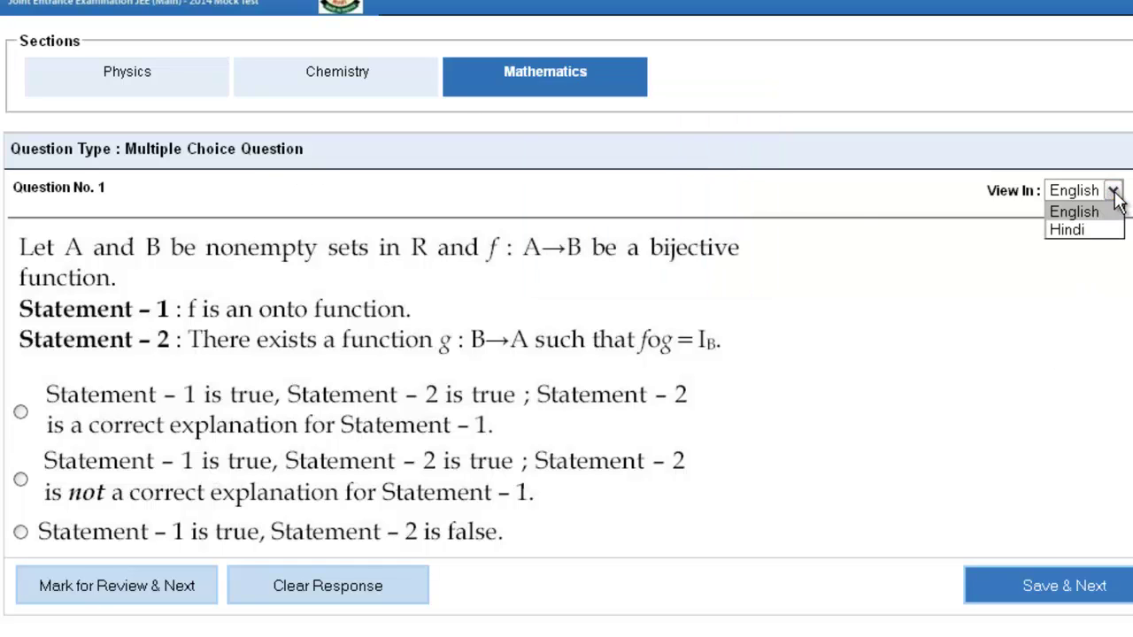
click(1091, 229)
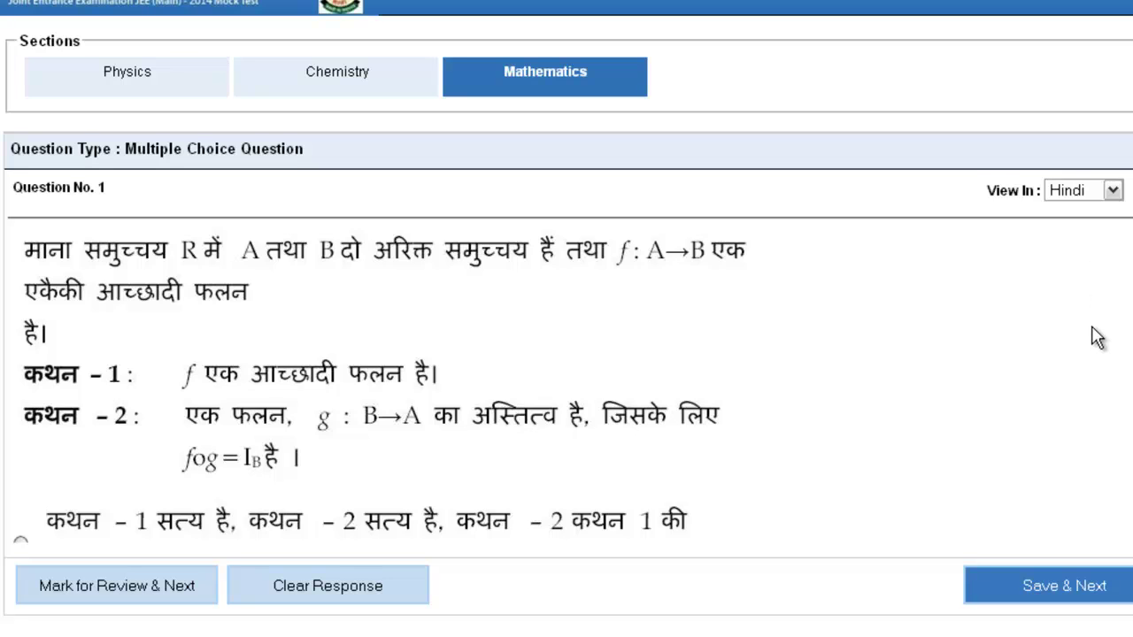
click(1112, 192)
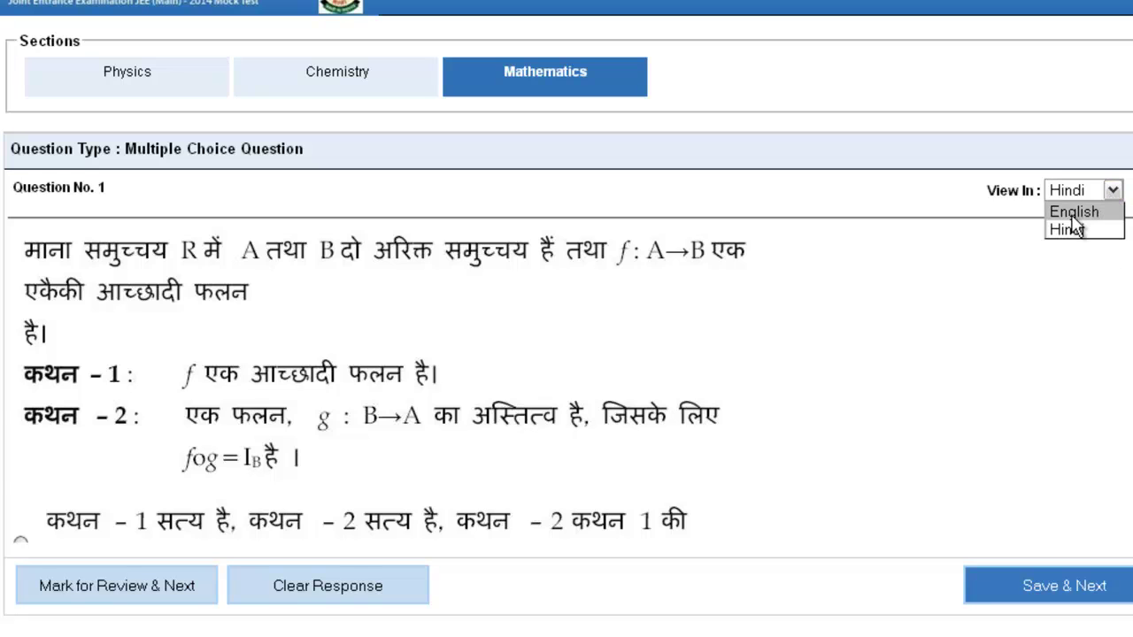
click(1074, 210)
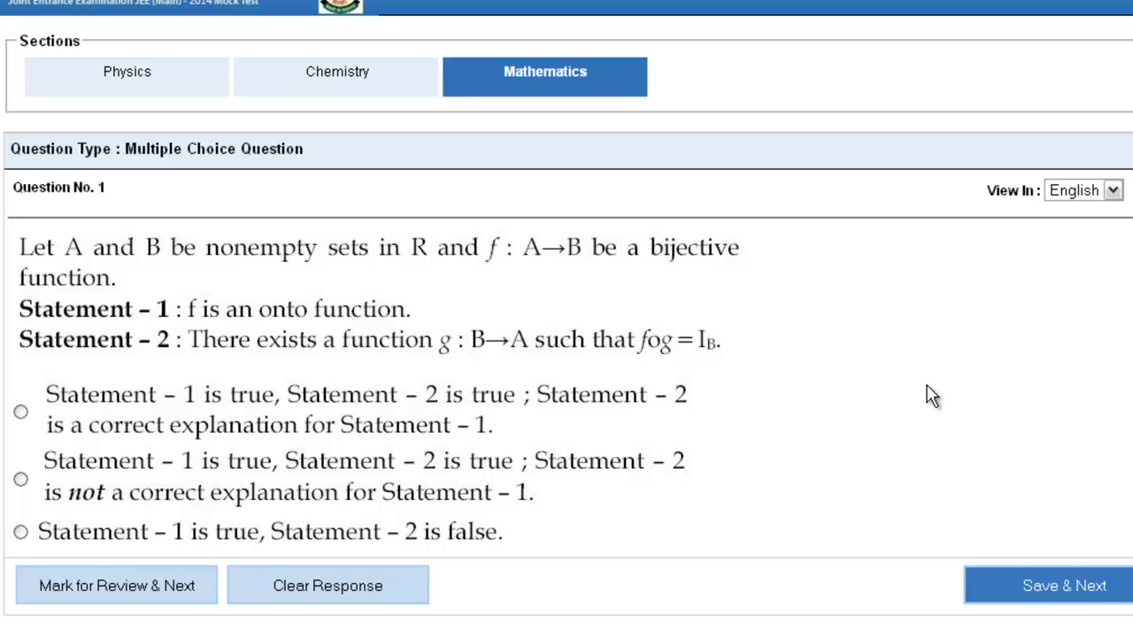
scroll(1009, 428, down, 1)
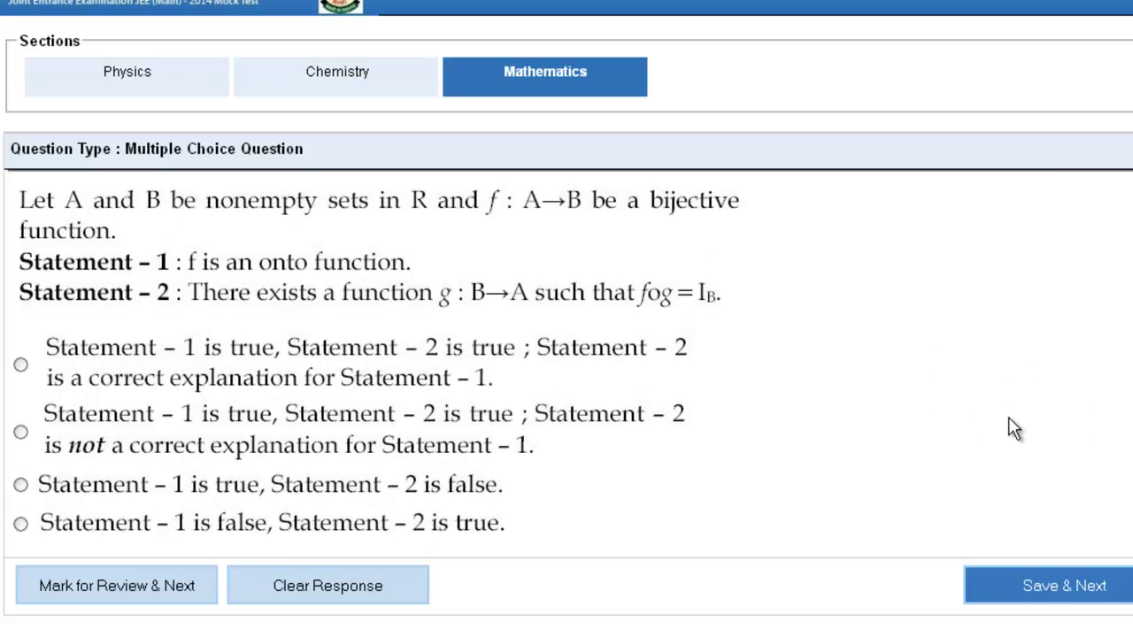